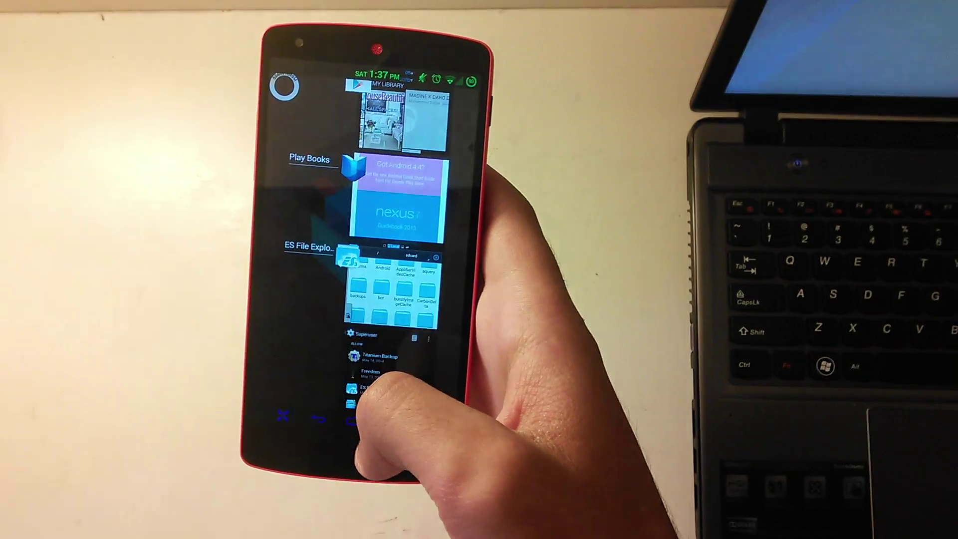
Go to the home screen and open the app-shortcut panel, gesture launcher and Gmail panel.
left_click(366, 433)
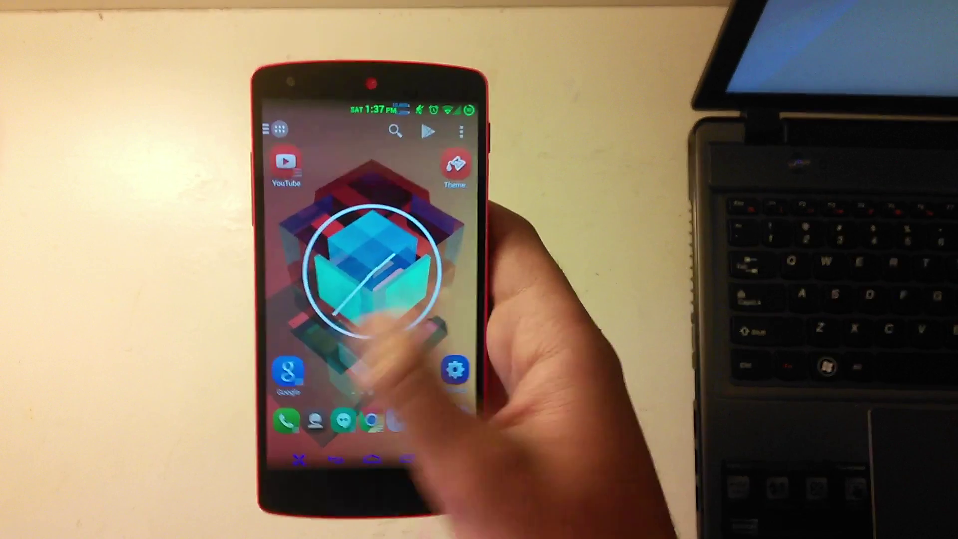
left_click(342, 364)
left_click(342, 364)
left_click(454, 309)
left_click(406, 300)
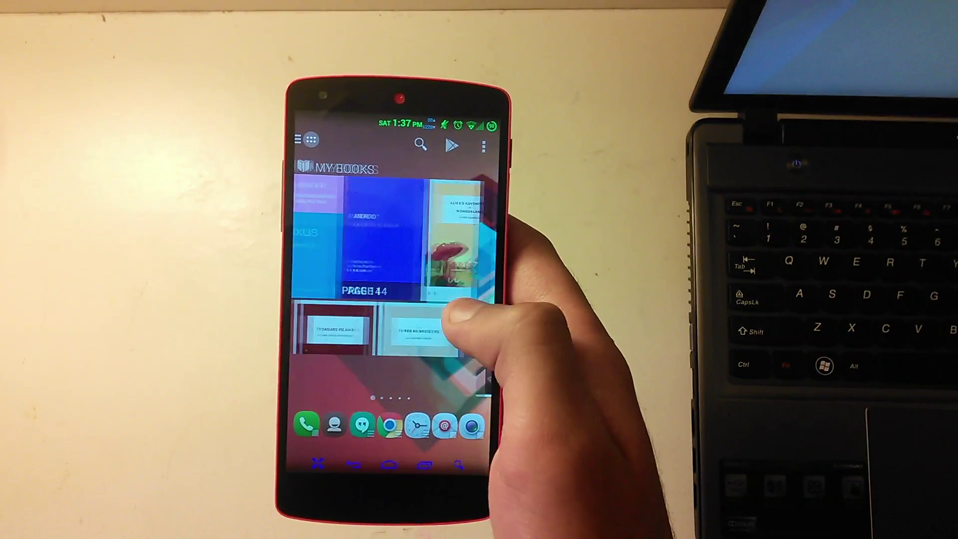
left_click_drag(369, 334, 306, 362)
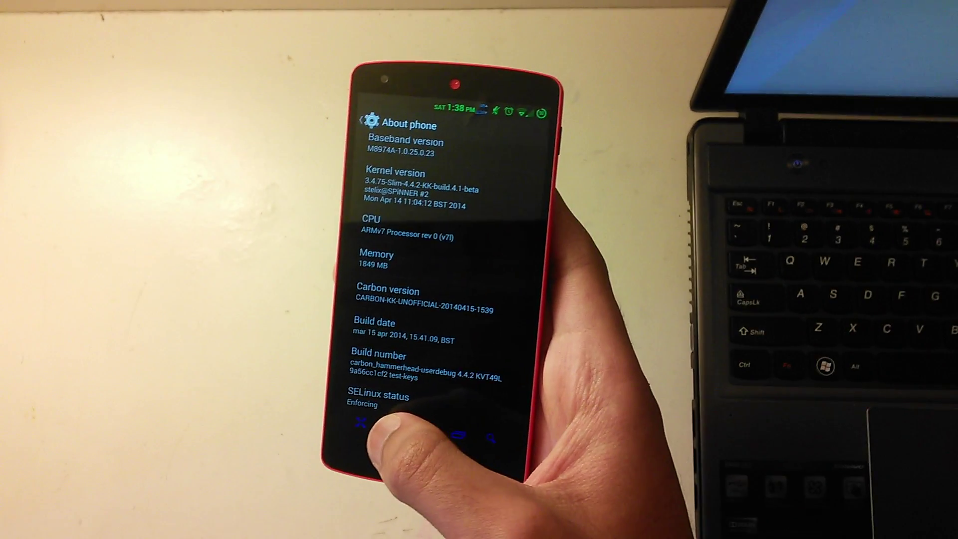
Return to the main Settings list, open Developer options and scroll down to Debugging.
left_click(399, 401)
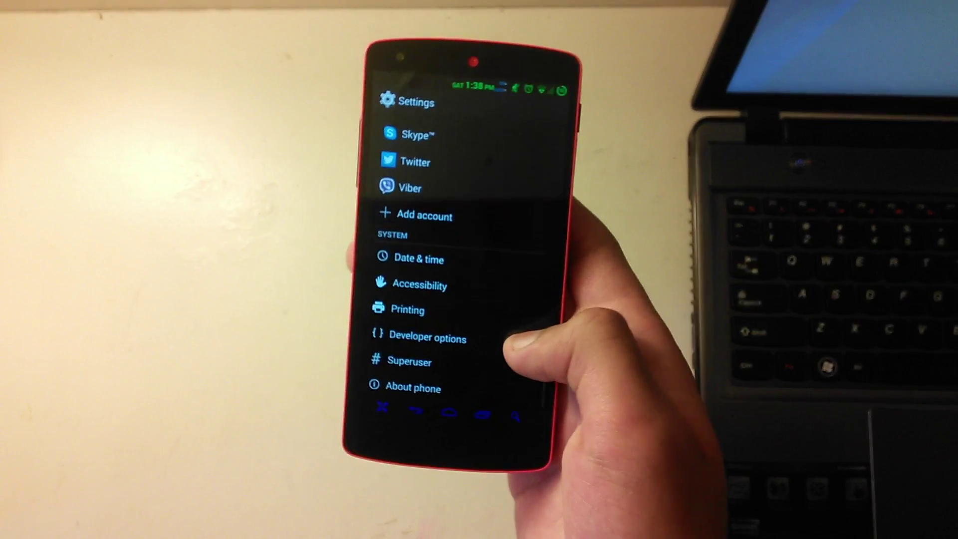
left_click(424, 347)
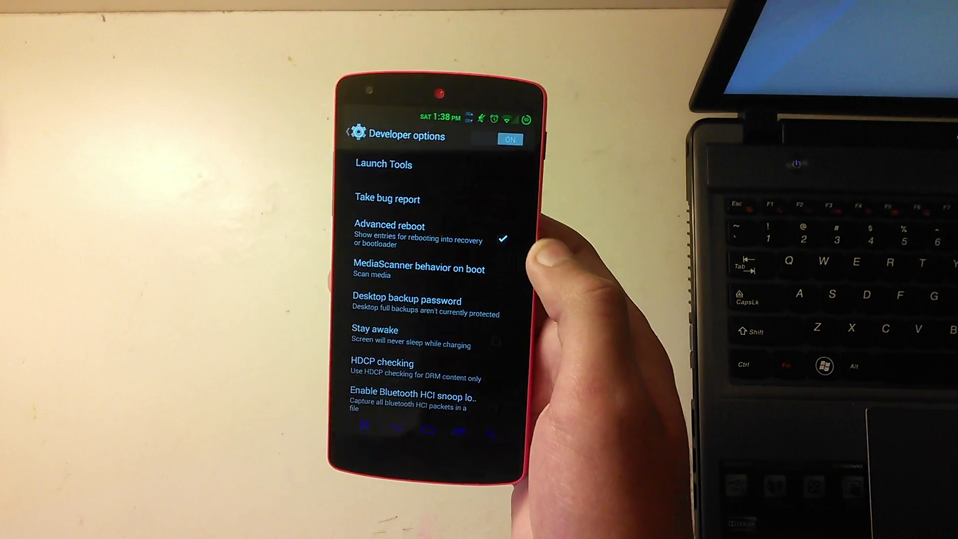
scroll(498, 280, "down", 1)
scroll(414, 300, "down", 5)
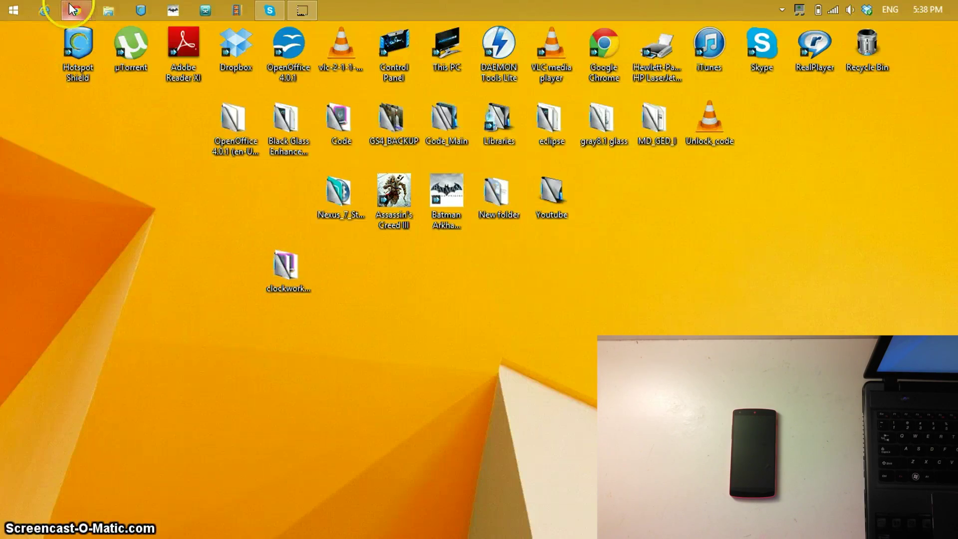
Bring Chrome forward and download NRT_v1.8.2.sfx.exe from the AndroidFileHost direct link.
left_click(70, 6)
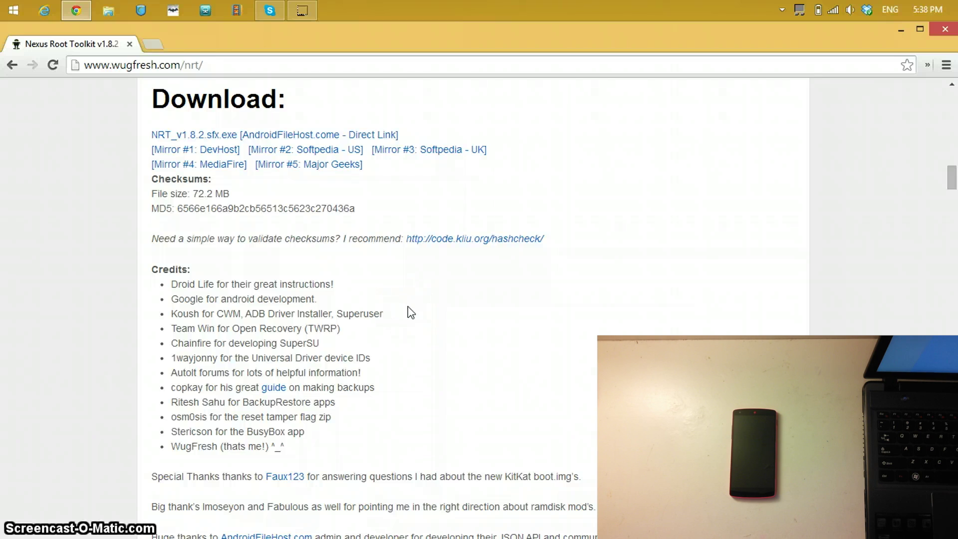
left_click(253, 135)
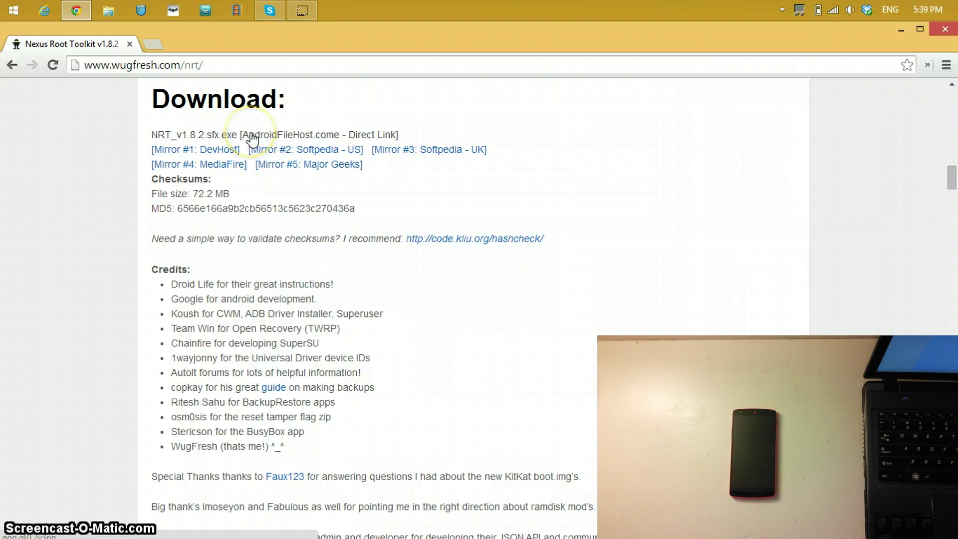
left_click(253, 136)
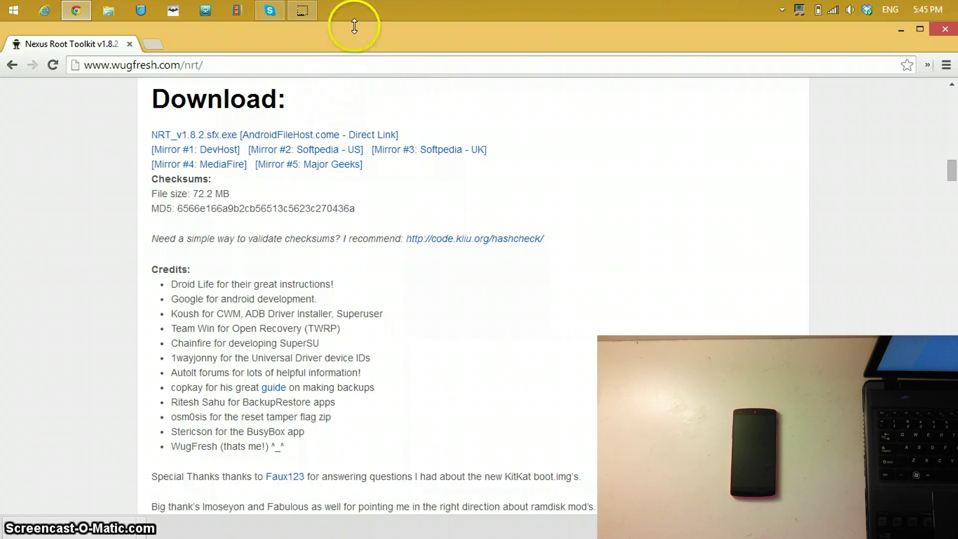
left_click_drag(349, 29, 665, 21)
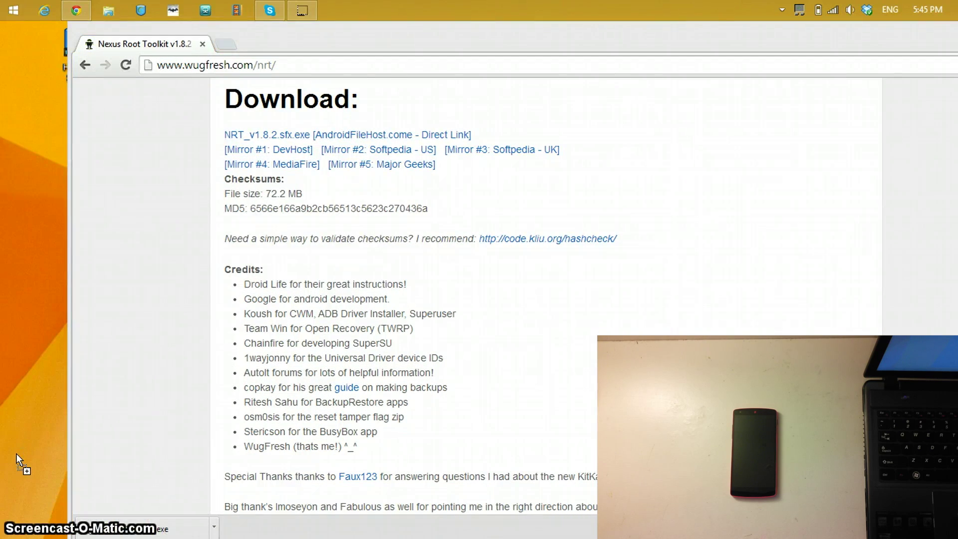
Close Chrome, then run the NRT_v1.8.2.sfx installer from the desktop and install it.
left_click_drag(850, 28, 771, 132)
left_click(856, 120)
double_click(9, 425)
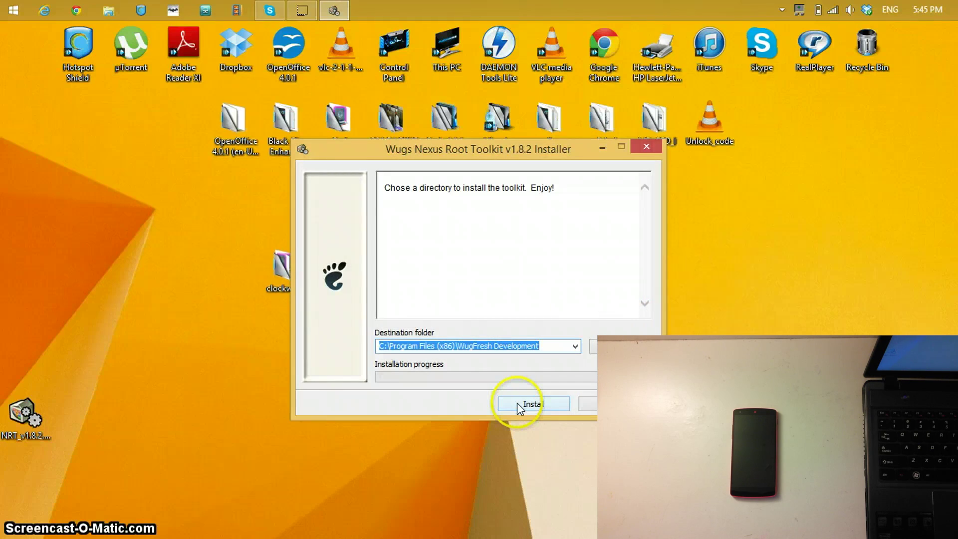
left_click(544, 405)
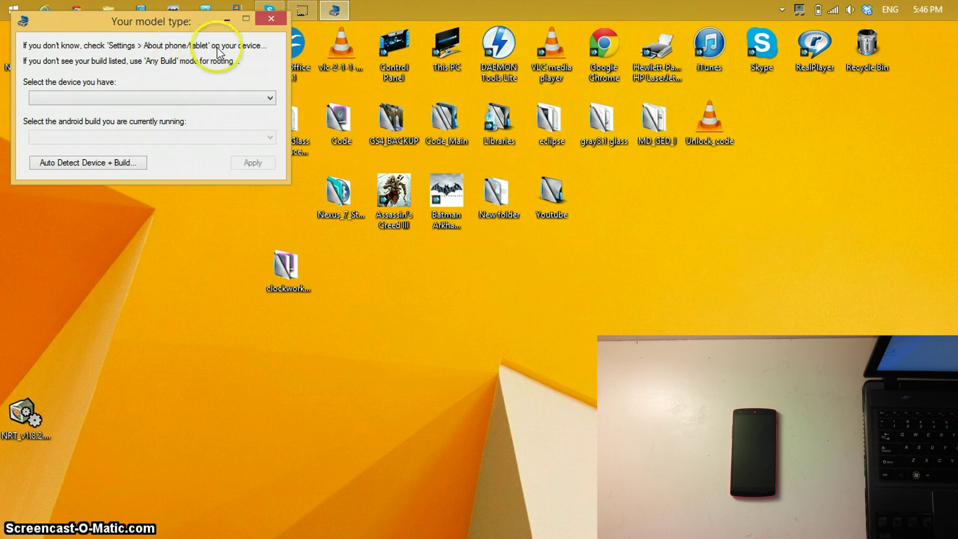
Choose Nexus 5 (LG D820, D821) as the device and review the build list without choosing.
left_click(88, 98)
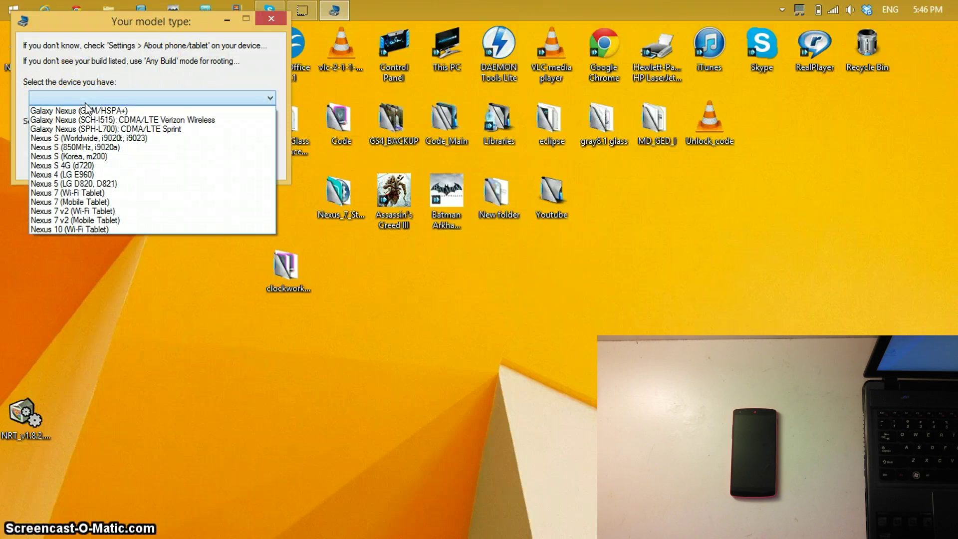
left_click(69, 184)
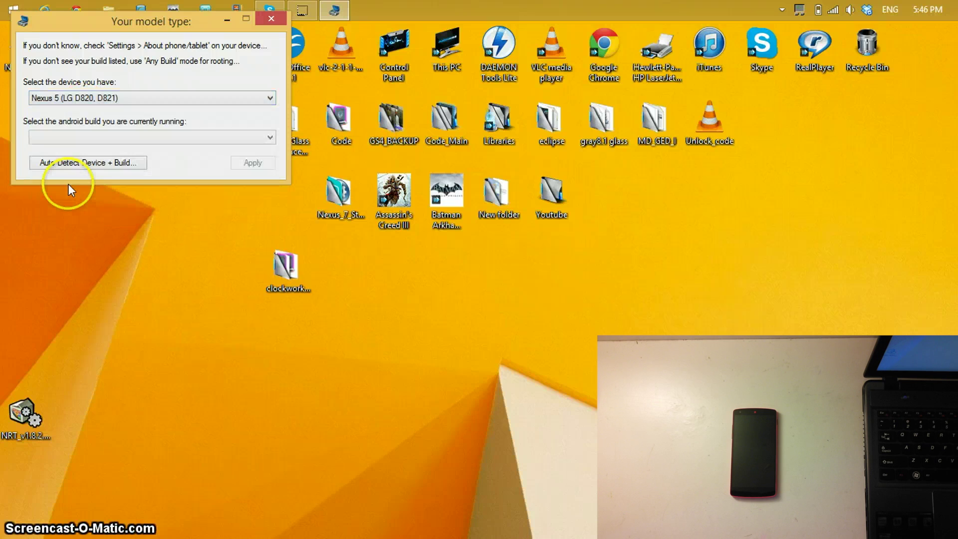
left_click(101, 138)
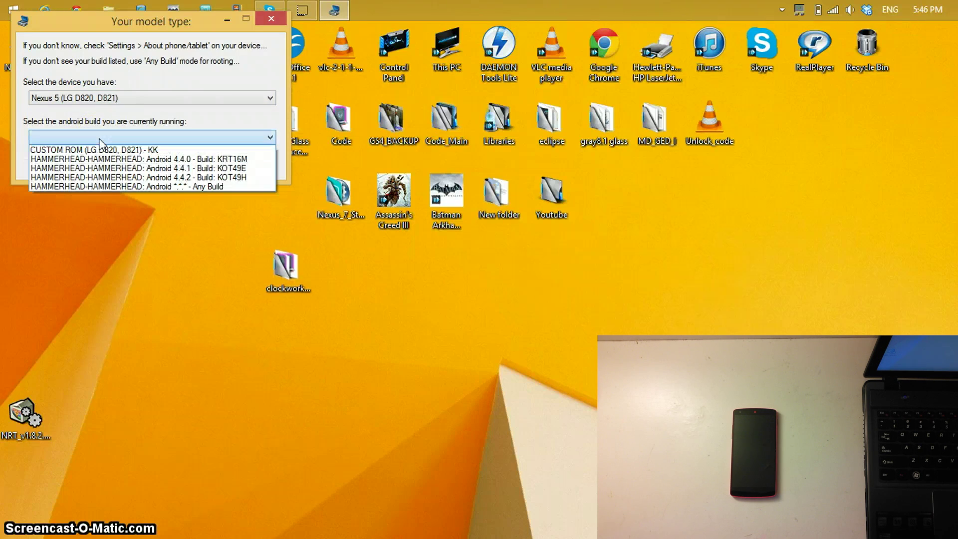
left_click_drag(132, 175, 117, 133)
left_click(115, 133)
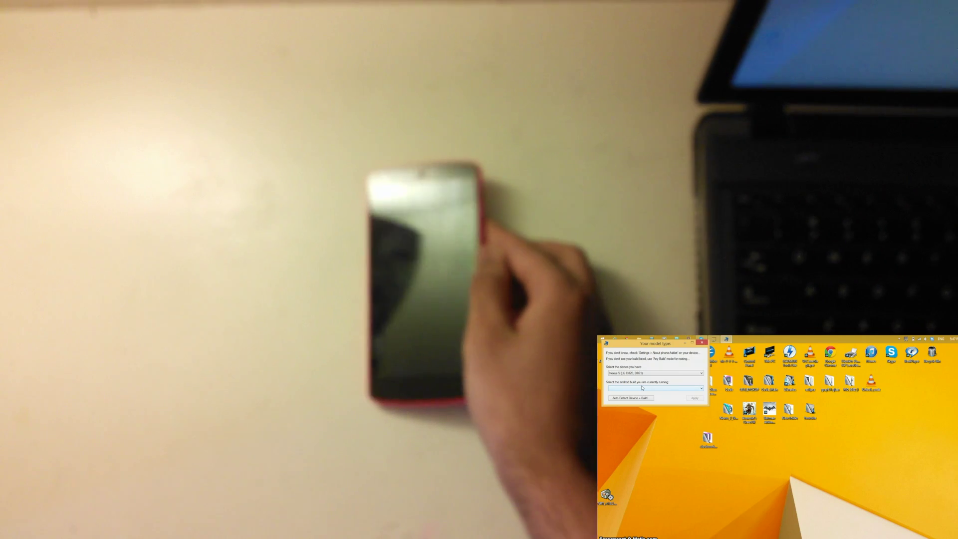
Open the Android build list in the model type window.
left_click(642, 388)
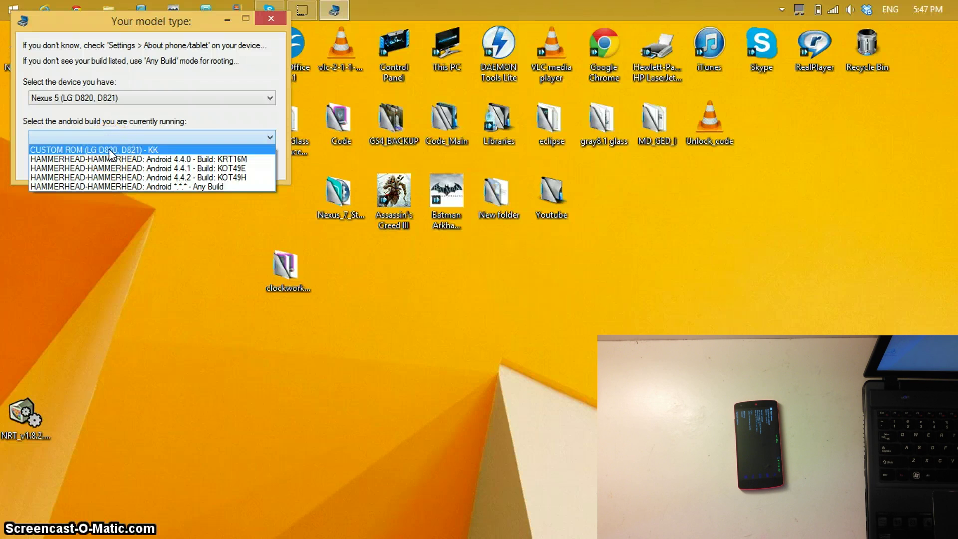
Select the CUSTOM ROM (LG D820, D821) - KK build and apply the model settings.
left_click(167, 151)
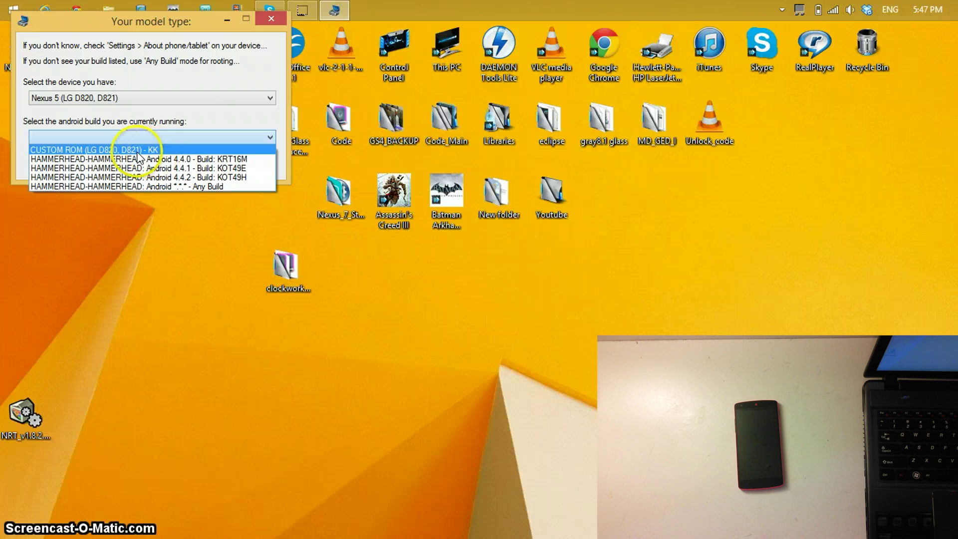
left_click(147, 151)
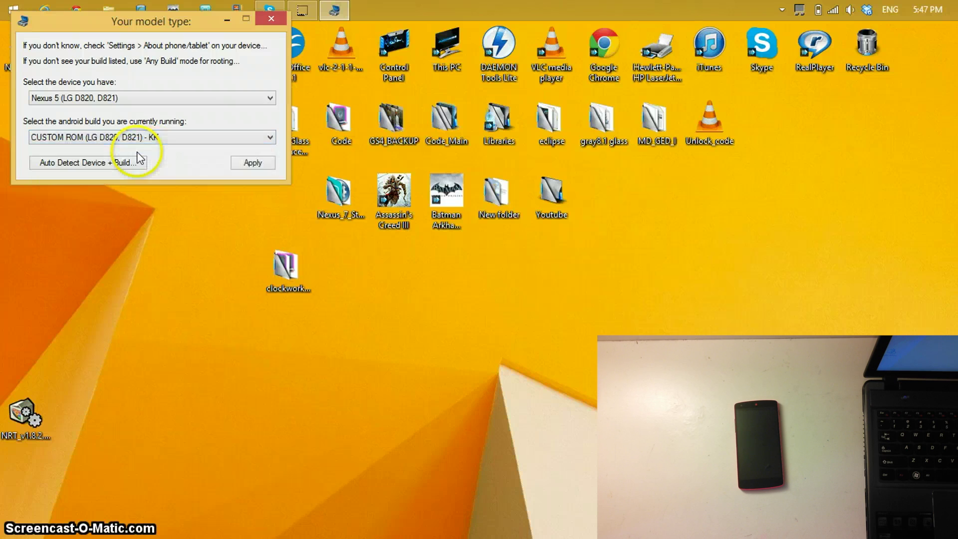
left_click(244, 160)
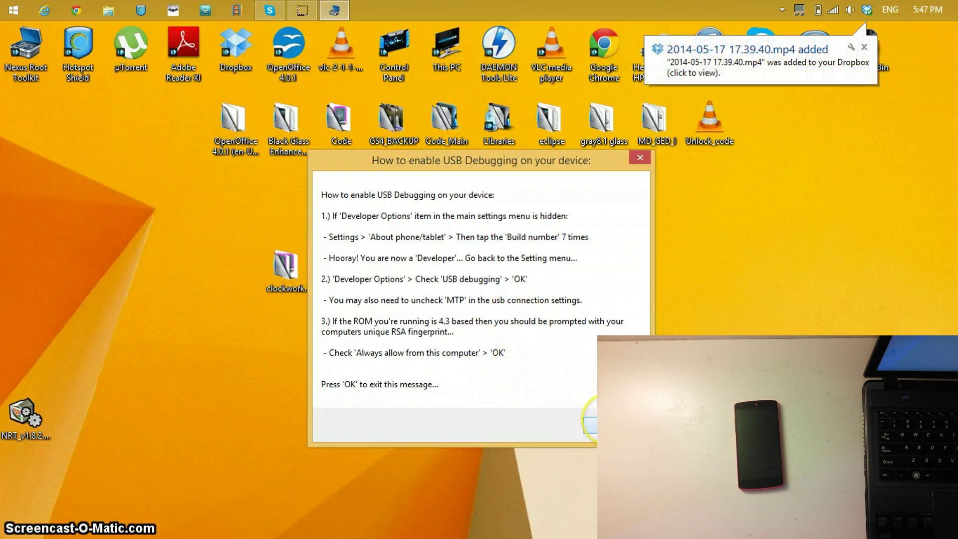
Dismiss the USB debugging help and accept downloading the TWRP recovery image.
left_click(599, 422)
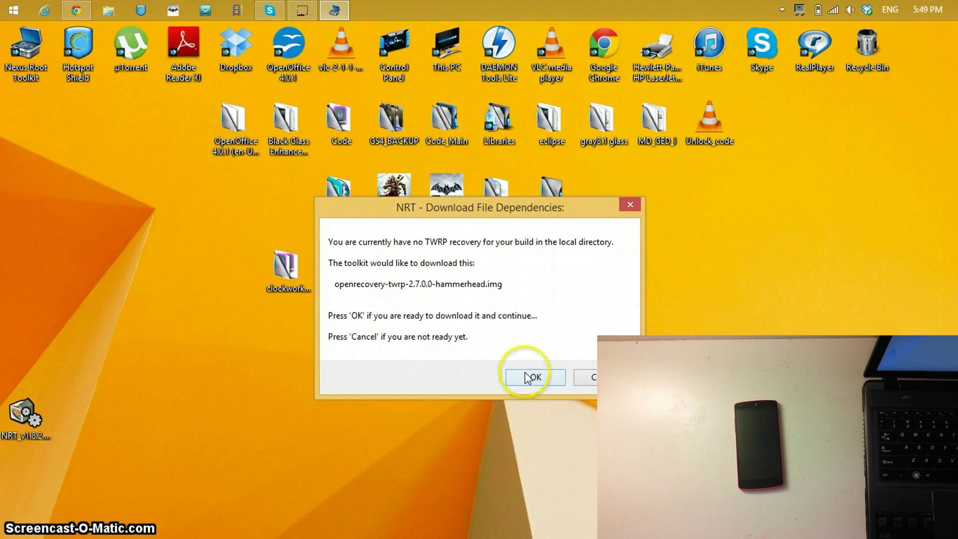
left_click(527, 378)
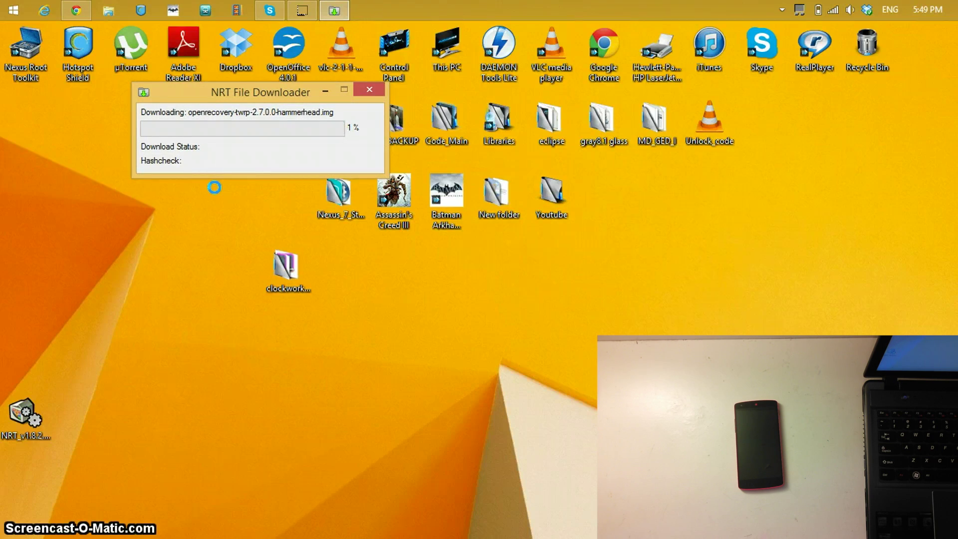
left_click(184, 136)
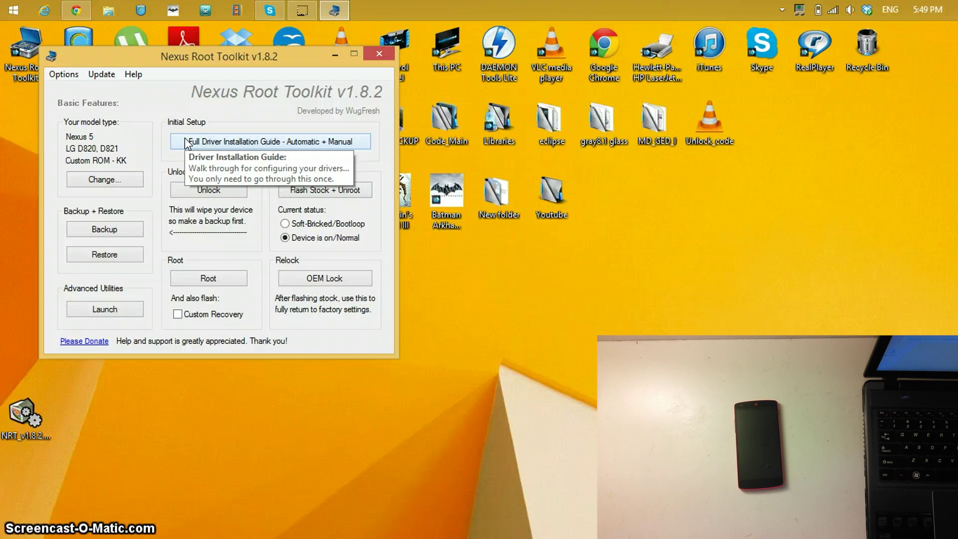
Dismiss the Dropbox Camera Upload prompt with Escape.
left_click(119, 93)
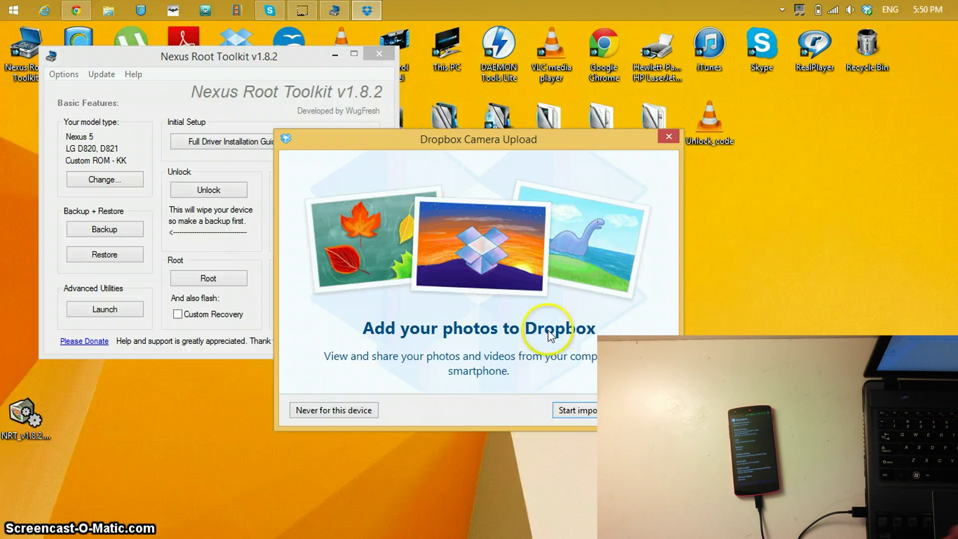
key("Escape")
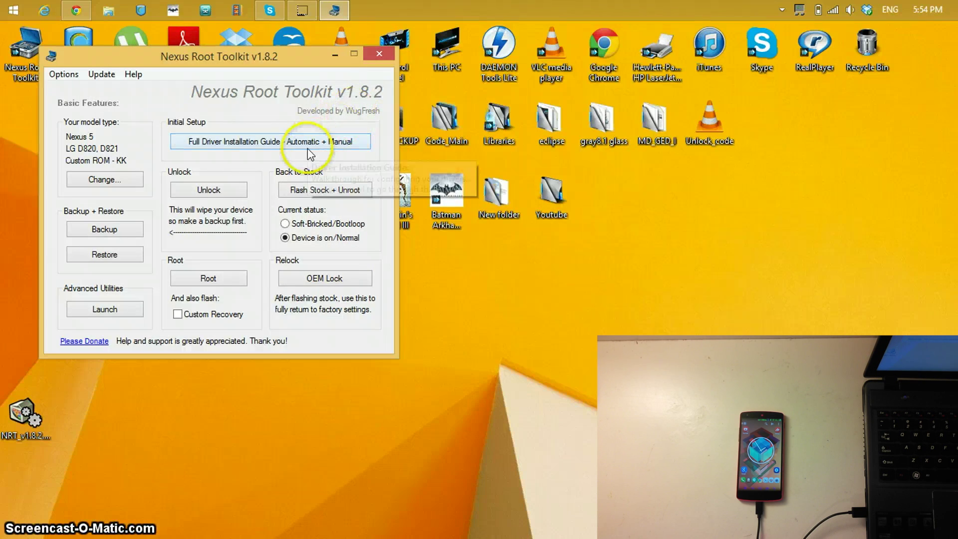
left_click(271, 142)
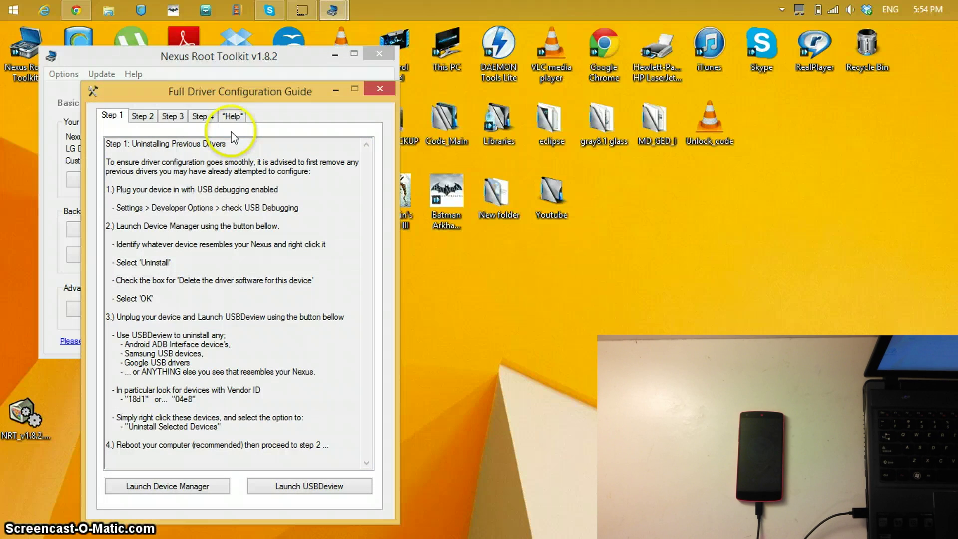
left_click(199, 116)
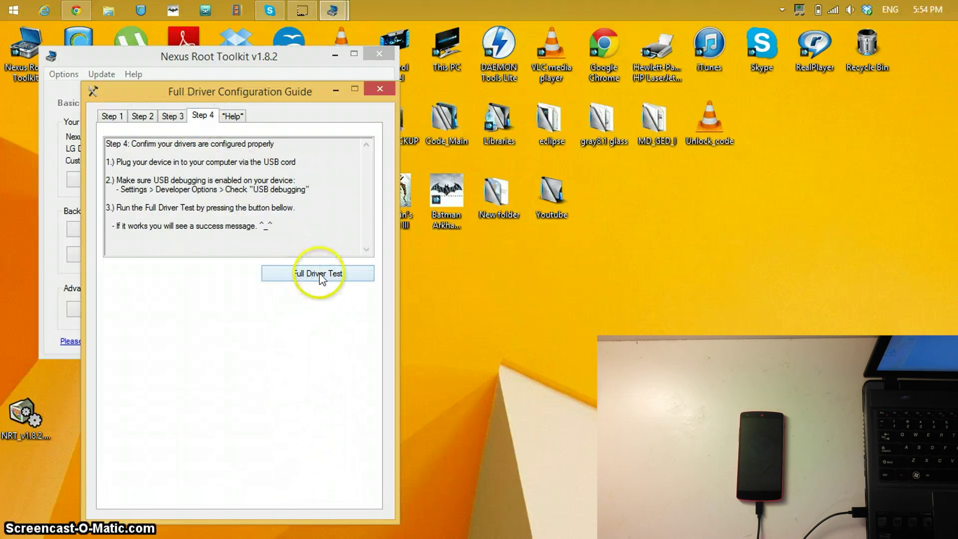
left_click(381, 87)
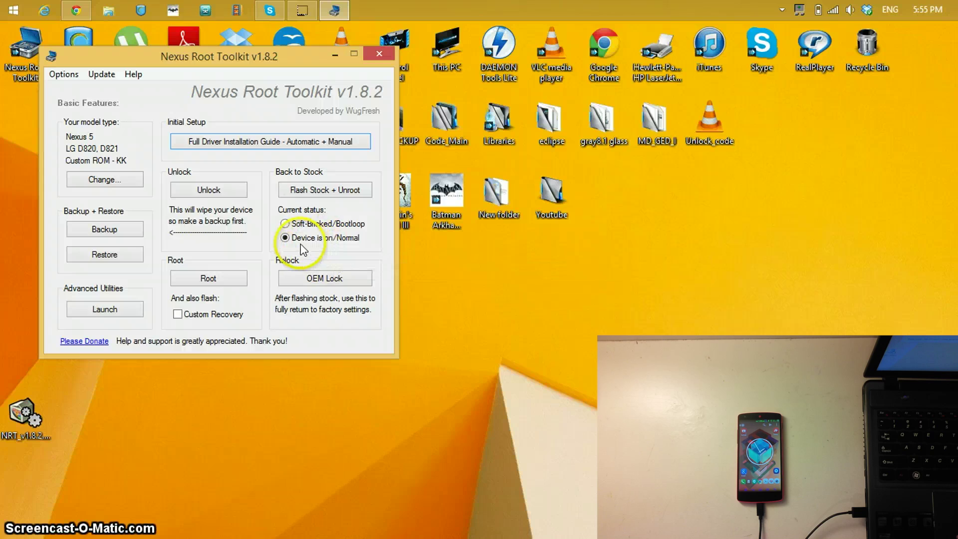
Start Flash Stock + Unroot and move the device-wipe warning aside.
left_click(308, 191)
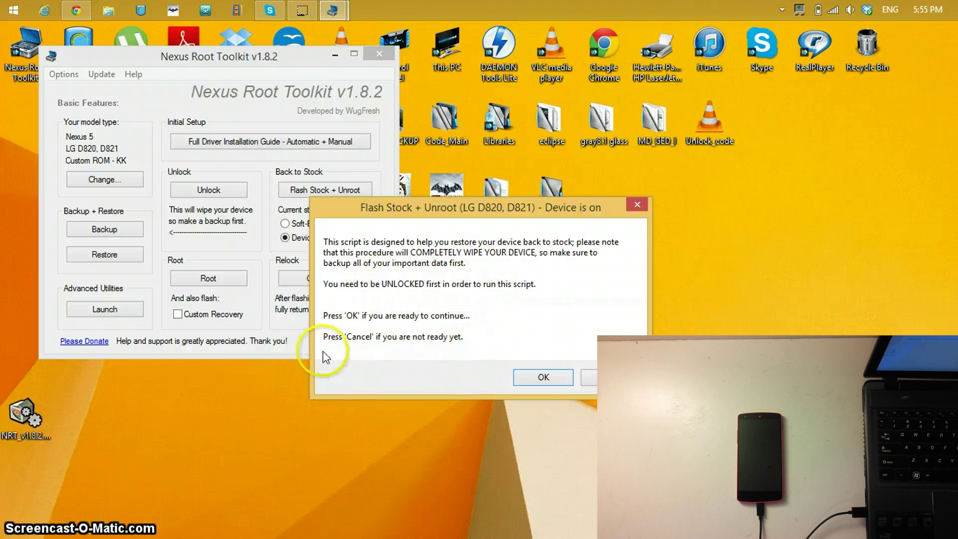
left_click_drag(409, 220, 470, 170)
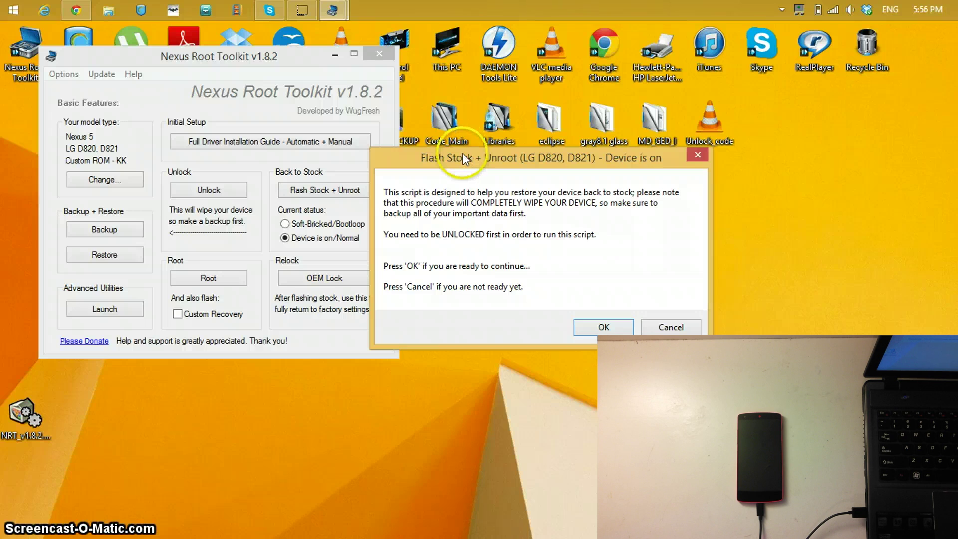
left_click_drag(462, 152, 458, 145)
Accept the wipe warning, choose HAMMERHEAD Android 4.4.2 KOT49H, and start its automatic download.
left_click(585, 323)
left_click(593, 322)
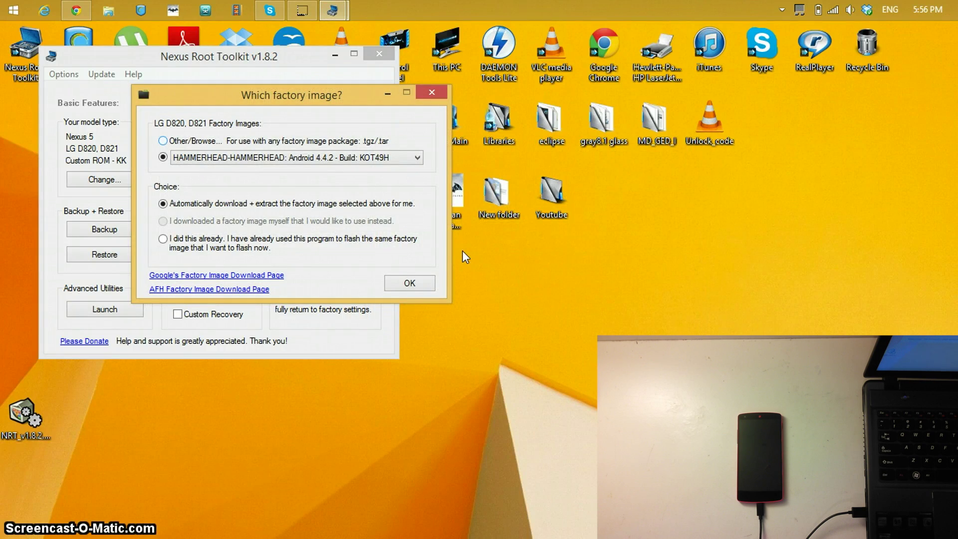
key("alt+Down")
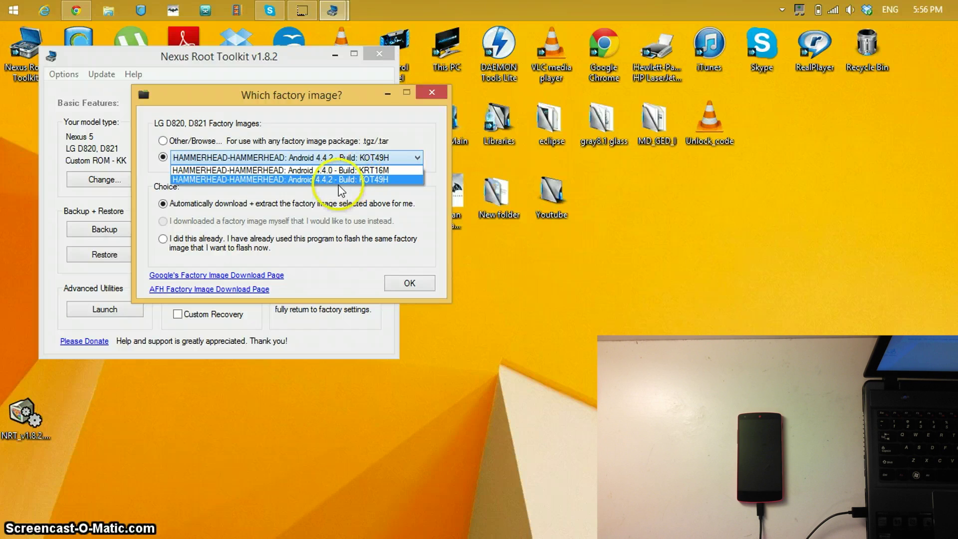
left_click(152, 184)
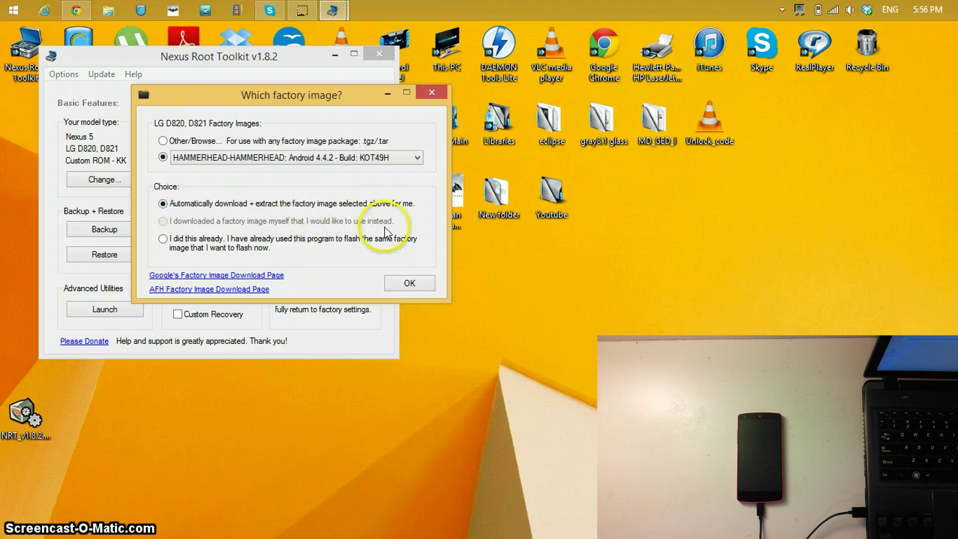
left_click(409, 284)
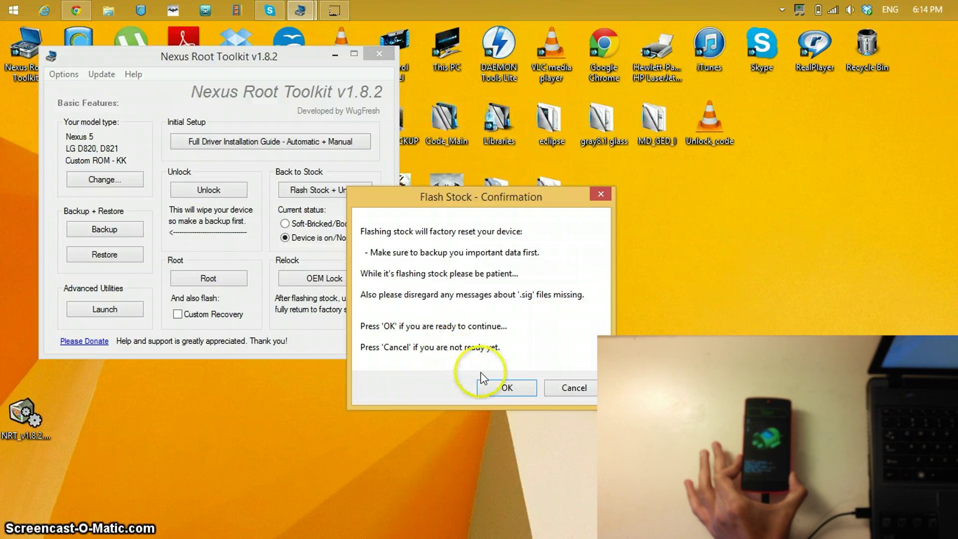
Confirm the factory reset so flashstock.bat flashes all partitions and reboots the phone.
left_click(504, 387)
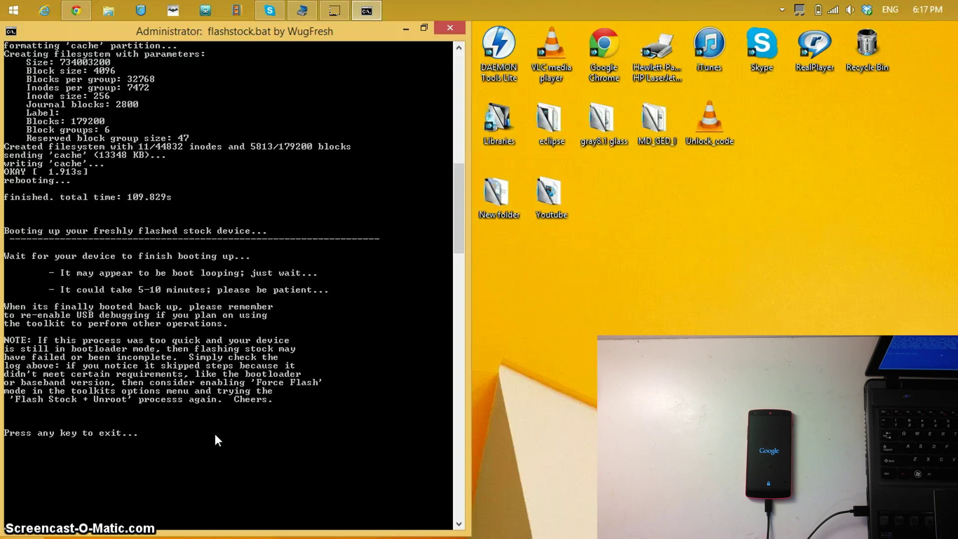
Exit the finished flashstock.bat console window.
key("Return")
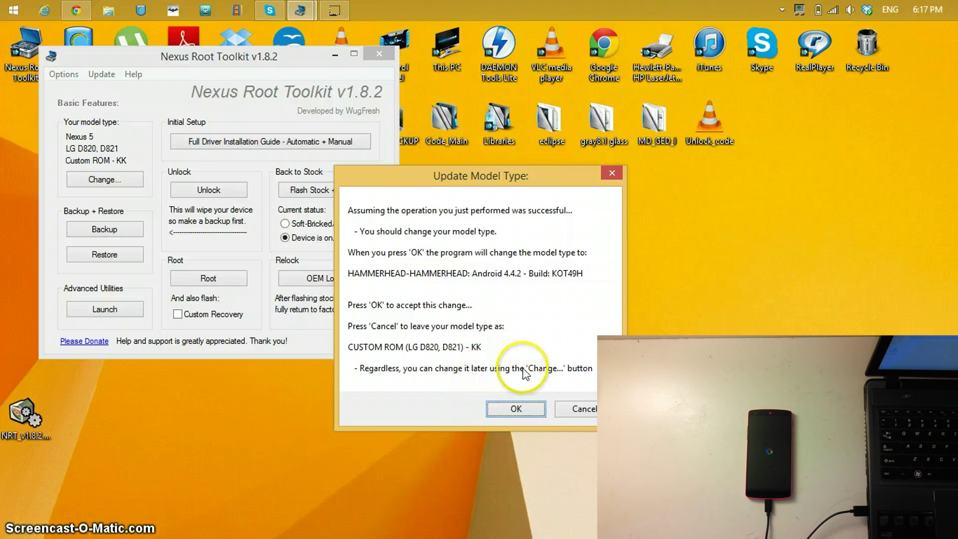
Accept Android 4.4.2 KOT49H as the model type and dismiss the USB debugging instructions.
left_click(515, 408)
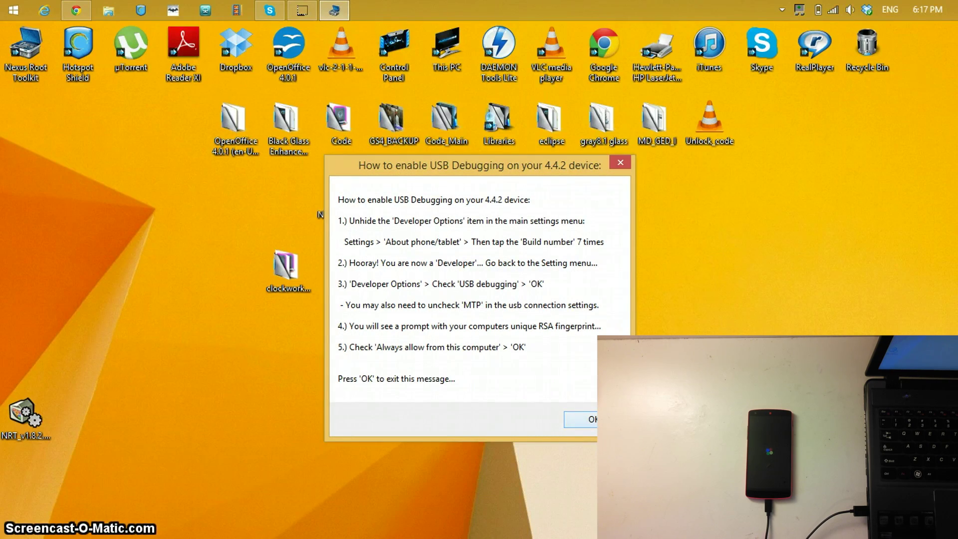
left_click(587, 417)
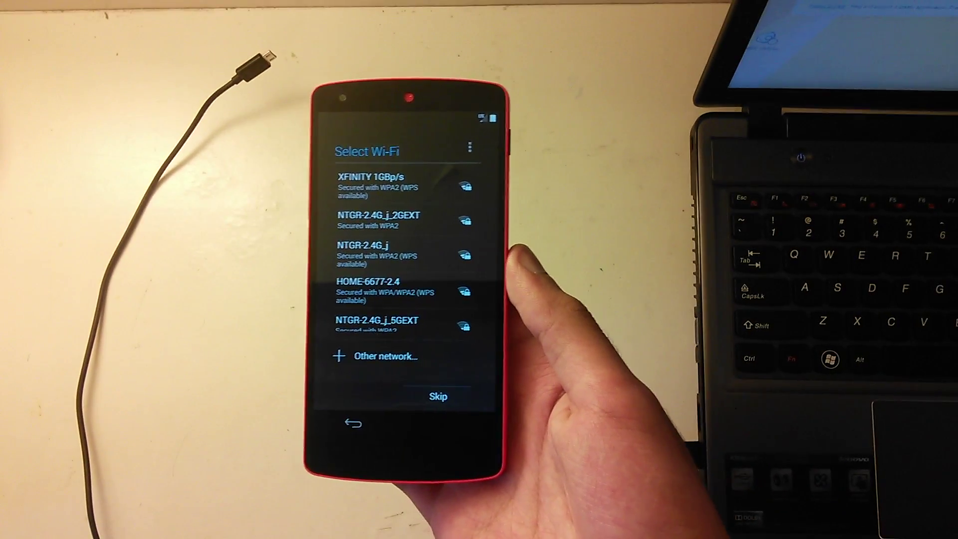
Return from Select Wi-Fi to the Welcome screen and bring up the power-off prompt.
left_click(353, 423)
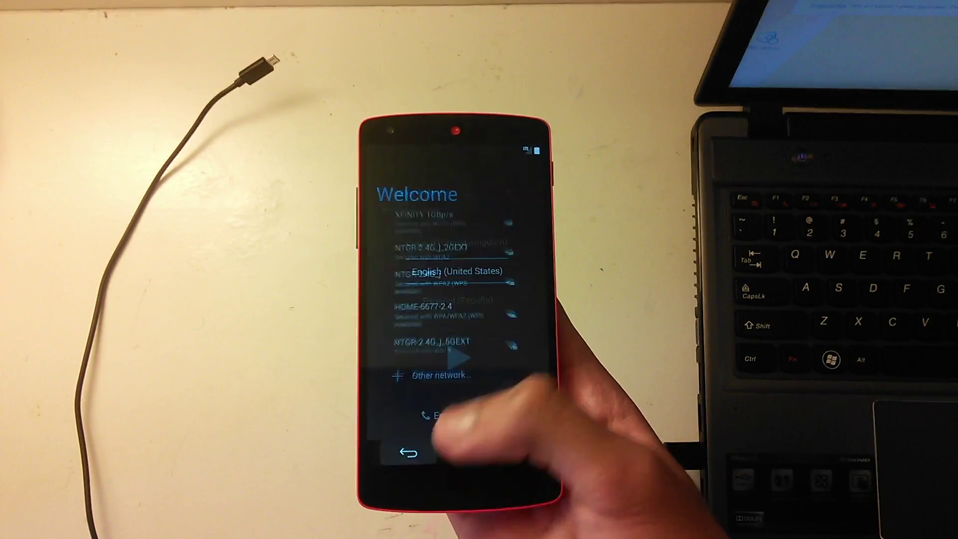
left_click(551, 172)
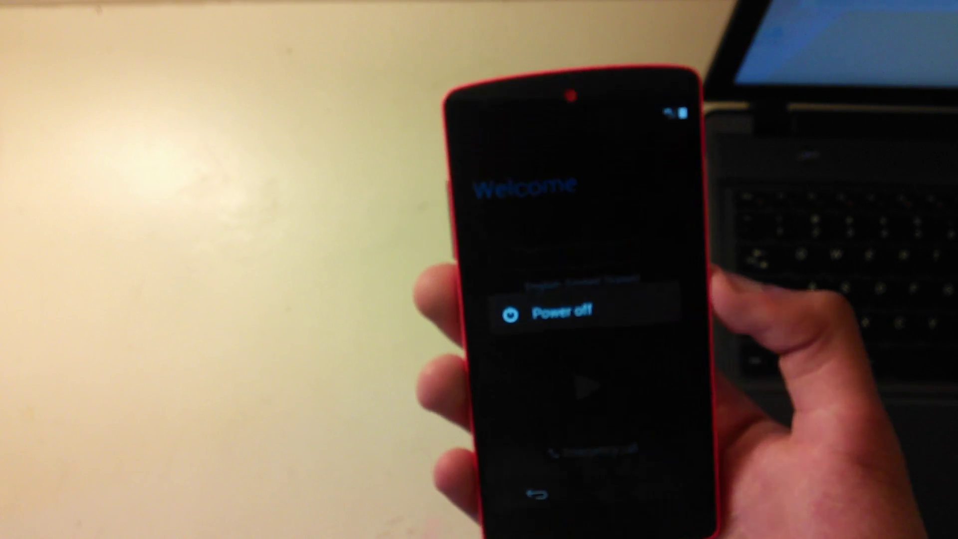
Choose Power off and confirm the phone's shutdown.
left_click(549, 291)
left_click(617, 359)
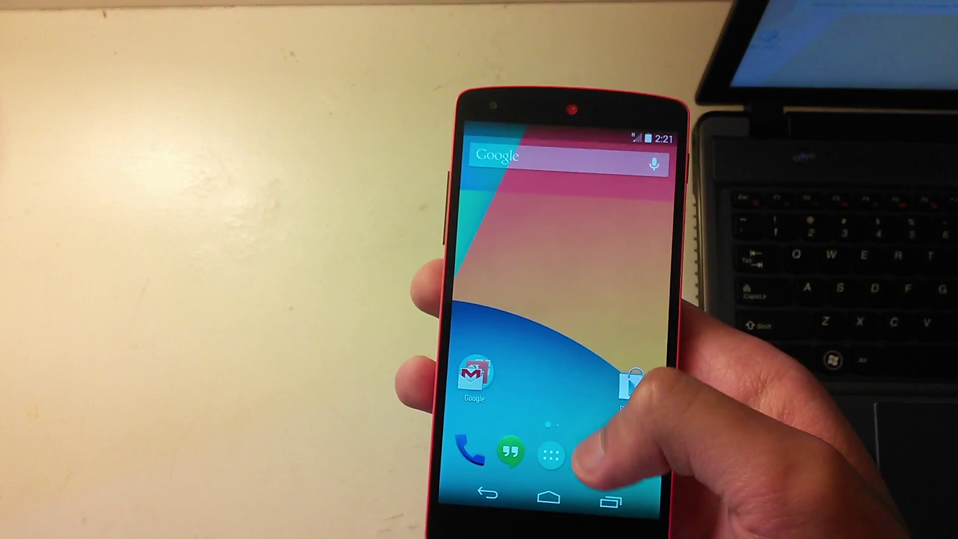
Open the app list on its first page, then pull down the notification shade.
left_click(573, 452)
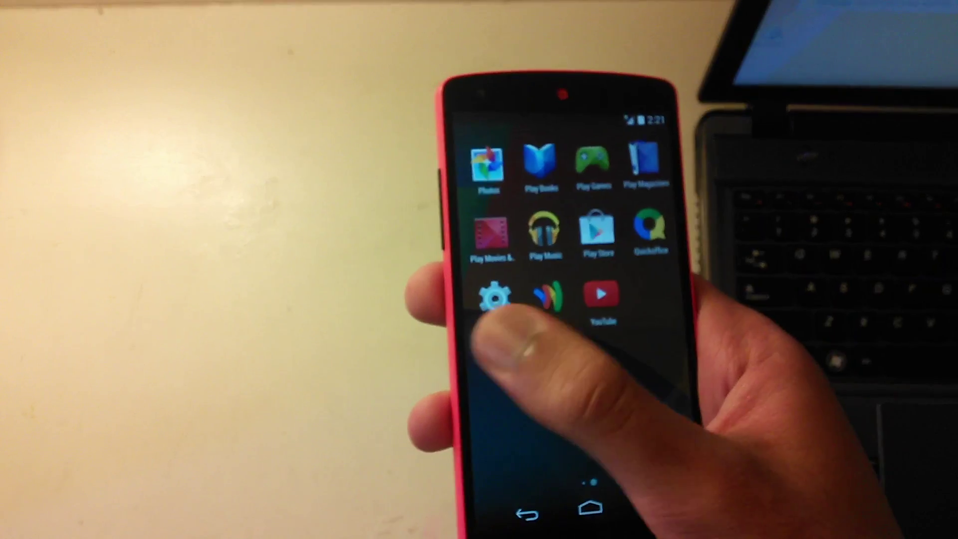
left_click_drag(534, 322, 644, 329)
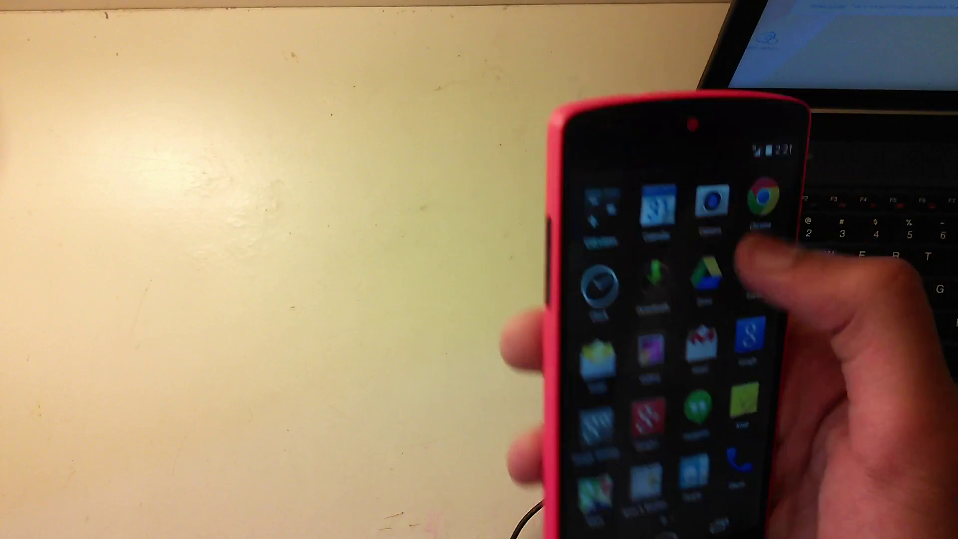
left_click_drag(749, 150, 709, 245)
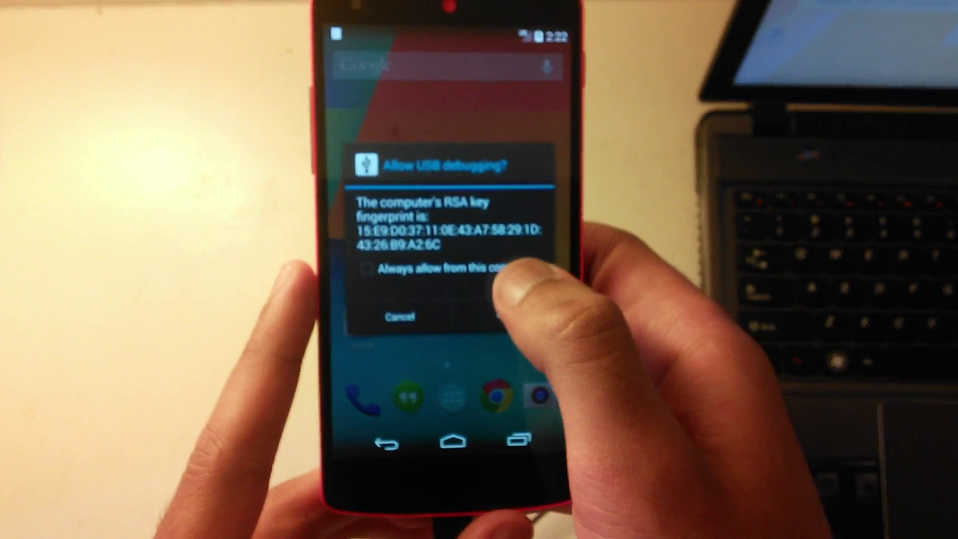
Tick Always allow from this computer and approve USB debugging for the laptop.
left_click(439, 234)
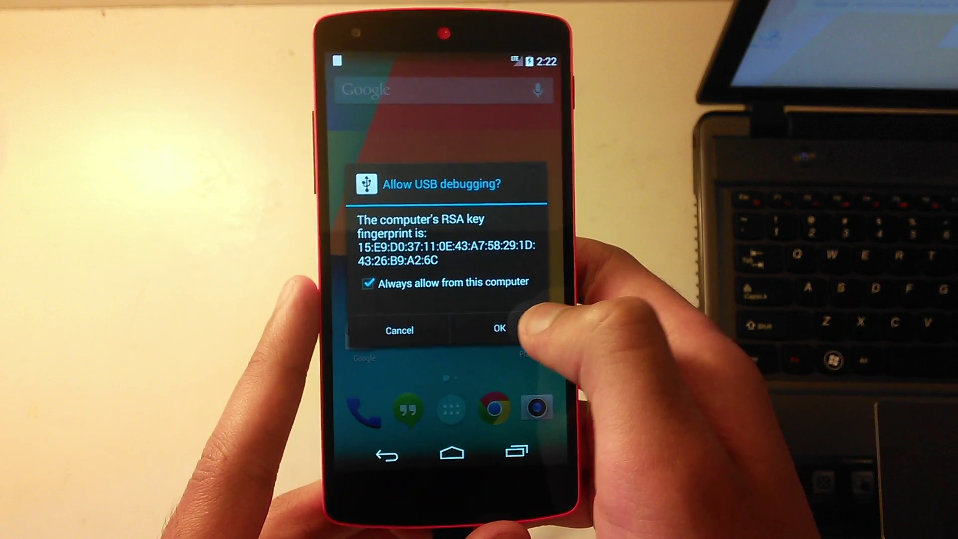
left_click(510, 329)
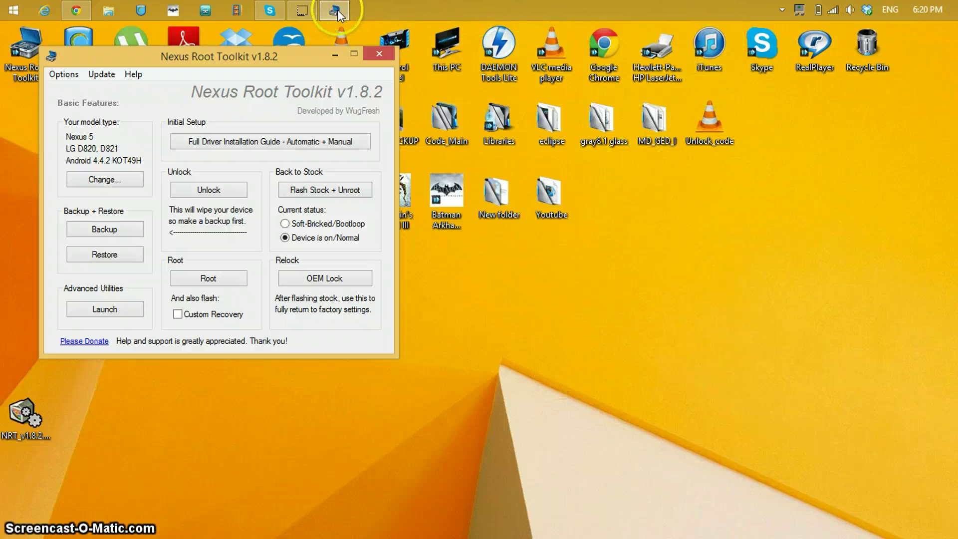
Restore the Nexus Root Toolkit main window from its taskbar button.
left_click(335, 11)
left_click(335, 11)
left_click(310, 9)
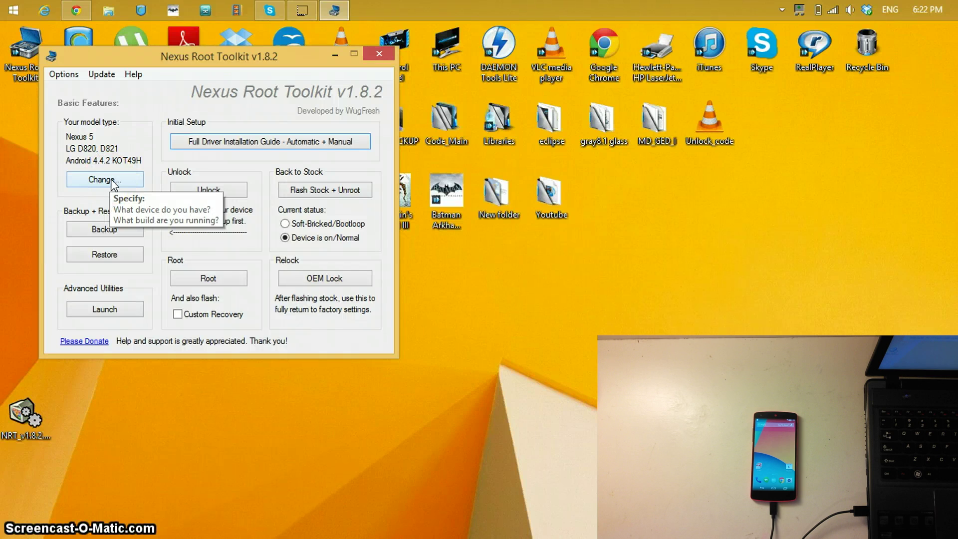
Start the bootloader relock with OEM Lock in the Relock section.
left_click(304, 281)
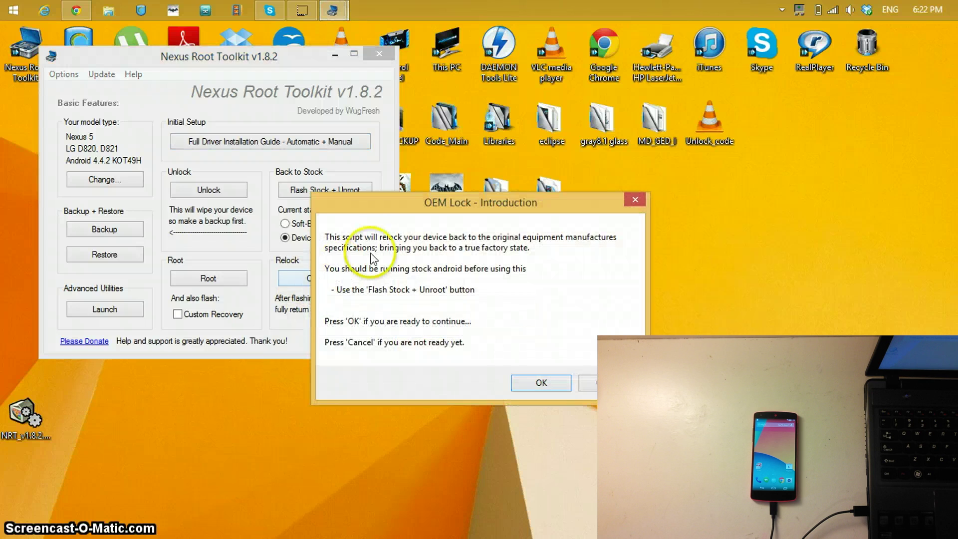